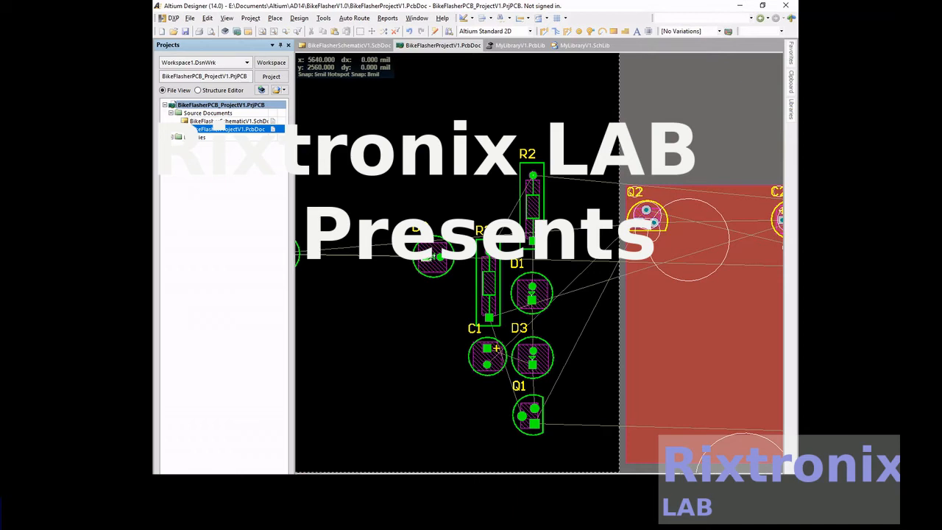
- Place LED D2 upright to the left of R3 and put LED D4 upright directly below it
{"action": "left_click", "coordinate": [446, 262]}
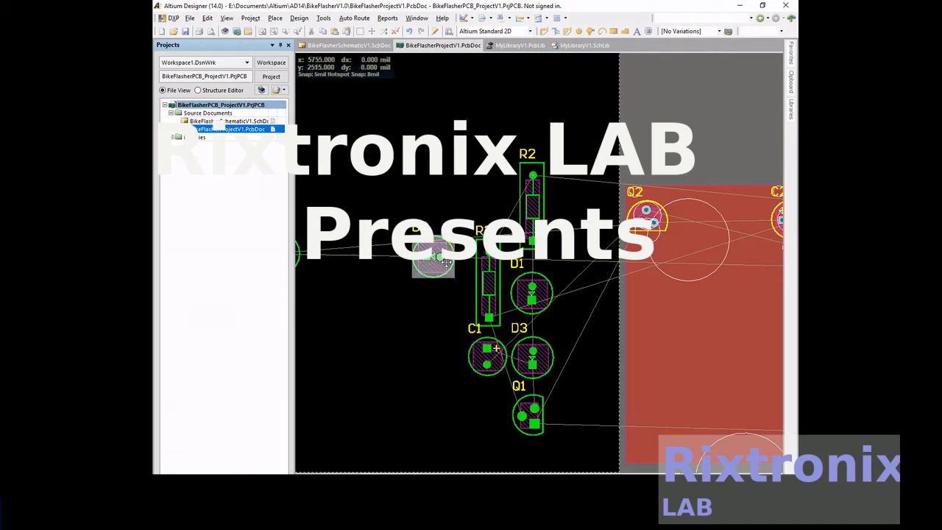
{"action": "left_click_drag", "start_coordinate": [445, 261], "coordinate": [437, 295]}
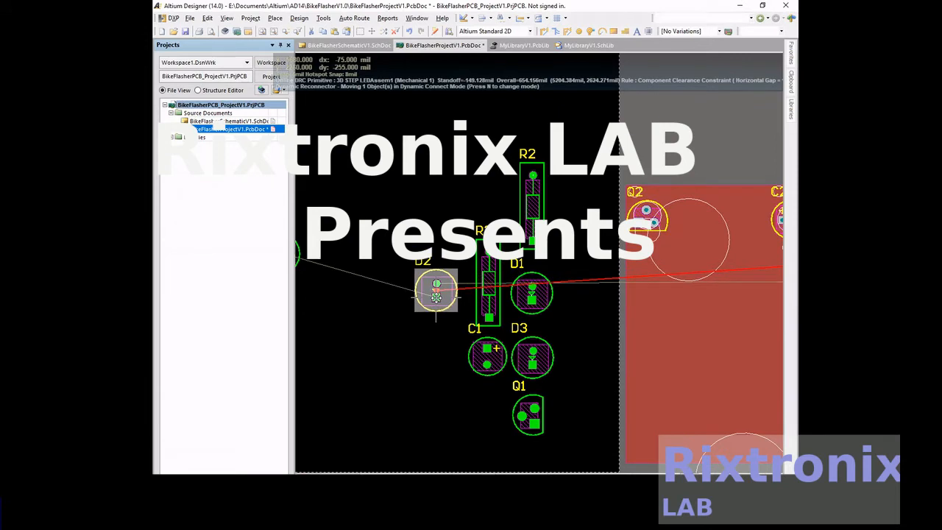
{"action": "left_click_drag", "start_coordinate": [436, 297], "coordinate": [437, 299]}
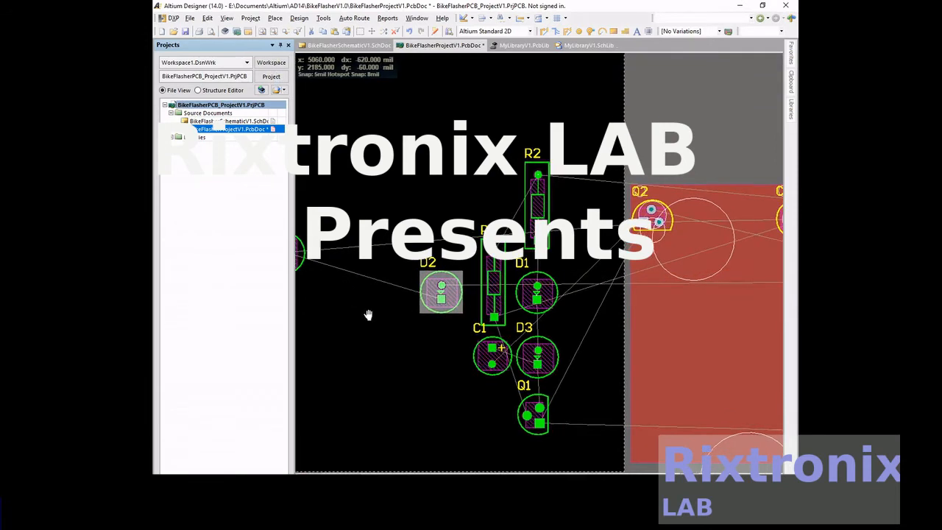
{"action": "right_click_drag", "start_coordinate": [368, 316], "coordinate": [452, 311]}
{"action": "left_click", "coordinate": [370, 259]}
{"action": "left_click_drag", "start_coordinate": [370, 259], "coordinate": [529, 357]}
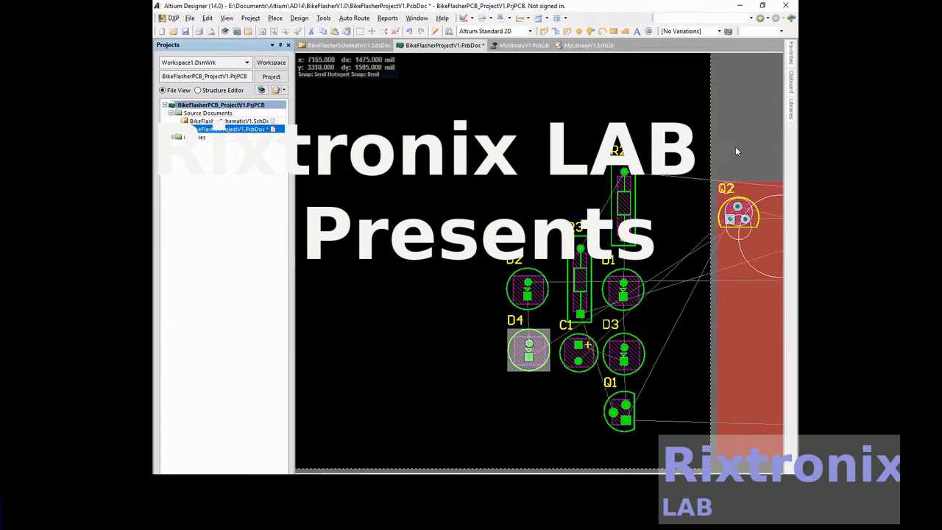
- Place resistor R1 vertically above D2 and align resistor R2 with it above D1
{"action": "right_click_drag", "start_coordinate": [742, 147], "coordinate": [380, 153]}
{"action": "right_click_drag", "start_coordinate": [632, 149], "coordinate": [306, 150]}
{"action": "left_click_drag", "start_coordinate": [685, 254], "coordinate": [443, 216]}
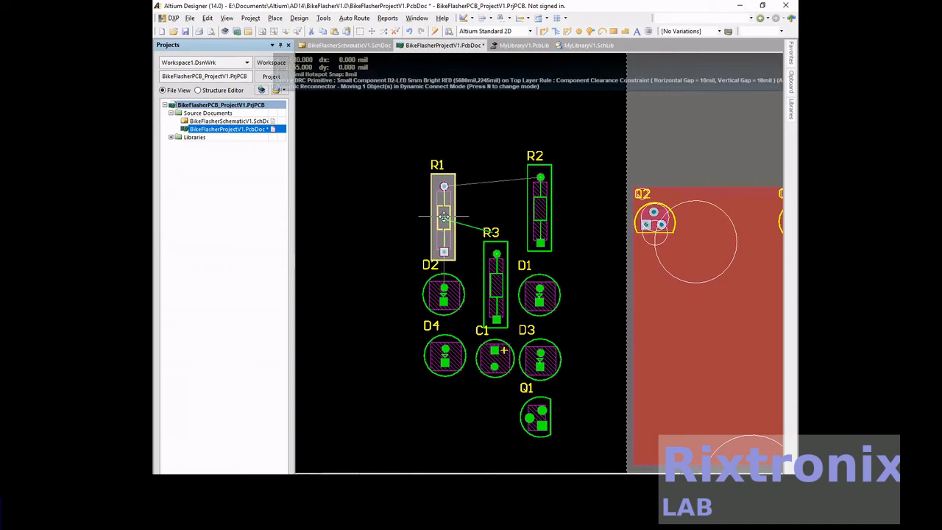
{"action": "left_click_drag", "start_coordinate": [443, 215], "coordinate": [444, 216]}
{"action": "left_click", "coordinate": [541, 212]}
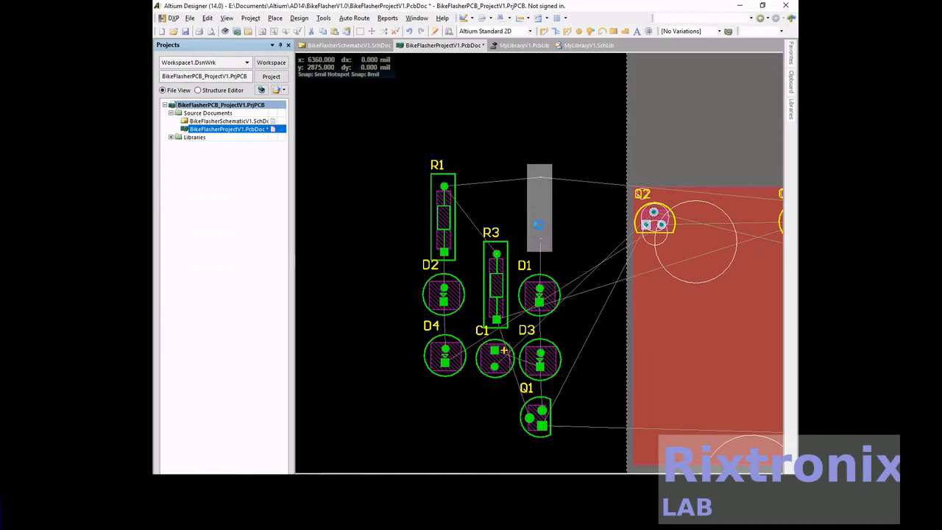
{"action": "double_click", "coordinate": [540, 232]}
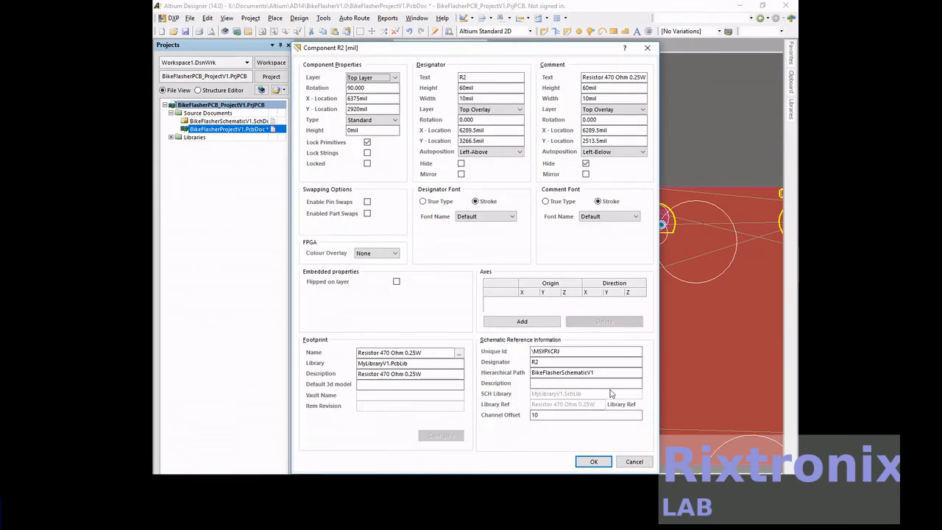
{"action": "left_click", "coordinate": [636, 462]}
{"action": "left_click_drag", "start_coordinate": [541, 213], "coordinate": [541, 217]}
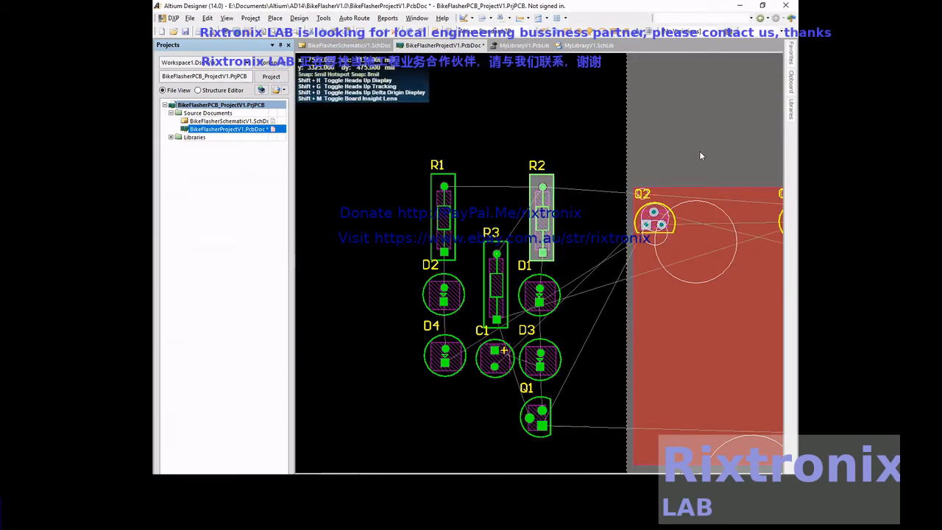
- Move transistor Q2 directly below D4, rotate it to match Q1, and save the PCB document
{"action": "left_click_drag", "start_coordinate": [653, 221], "coordinate": [453, 421]}
{"action": "key", "text": "space"}
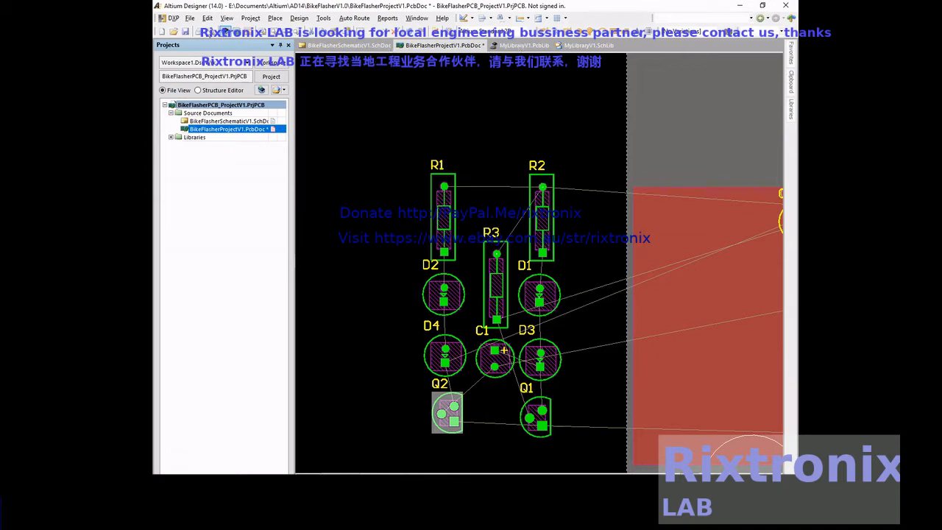
{"action": "left_click", "coordinate": [186, 31]}
- Check the circuit in the schematic and move capacitor C2 upright to the left of D4 on the PCB
{"action": "left_click", "coordinate": [346, 46]}
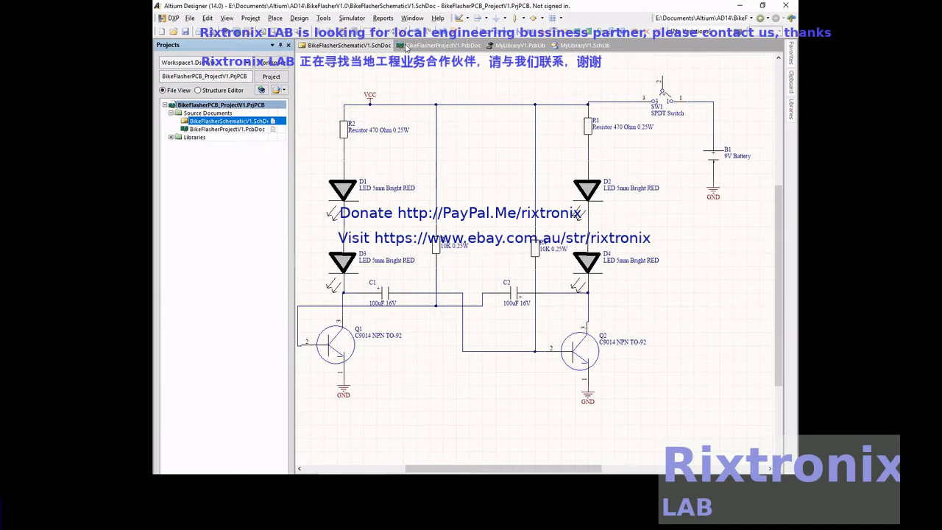
{"action": "left_click", "coordinate": [439, 47]}
{"action": "right_click_drag", "start_coordinate": [727, 127], "coordinate": [641, 132]}
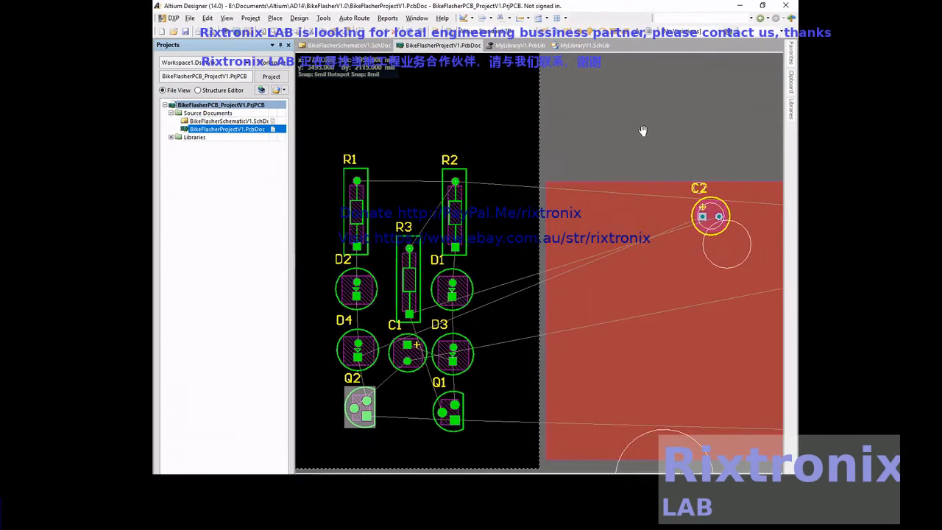
{"action": "double_click", "coordinate": [707, 214]}
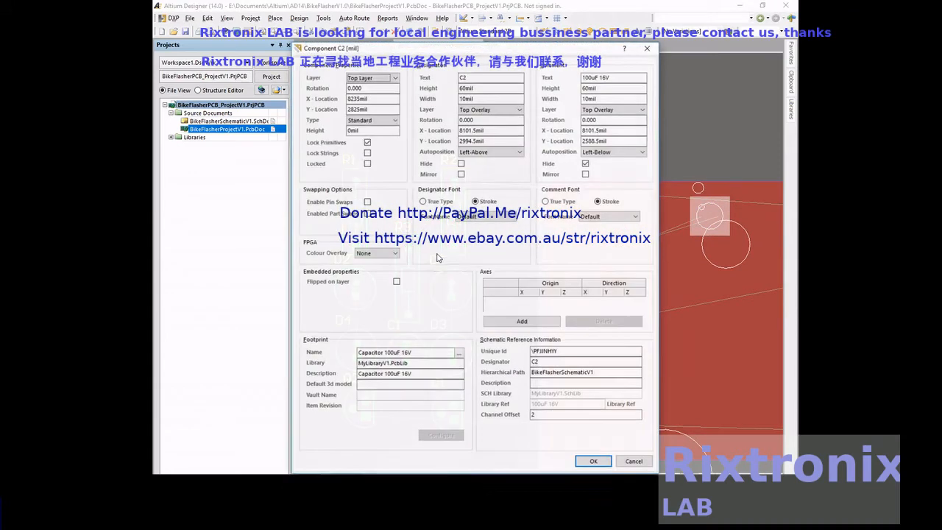
{"action": "left_click", "coordinate": [635, 462]}
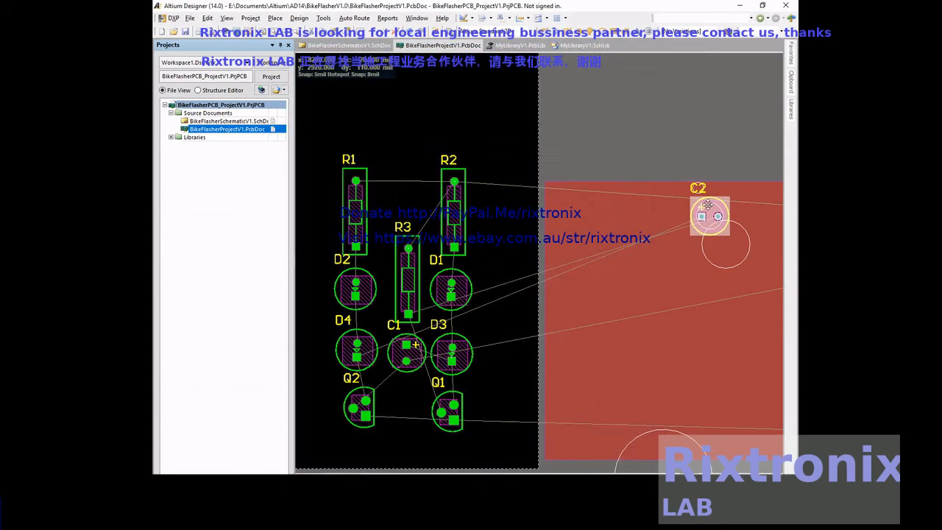
{"action": "left_click_drag", "start_coordinate": [707, 215], "coordinate": [420, 350]}
- Place resistor R4 vertically above C2 and nudge resistor R3 slightly upward above C1
{"action": "right_click_drag", "start_coordinate": [716, 144], "coordinate": [263, 184]}
{"action": "left_click_drag", "start_coordinate": [480, 284], "coordinate": [492, 309]}
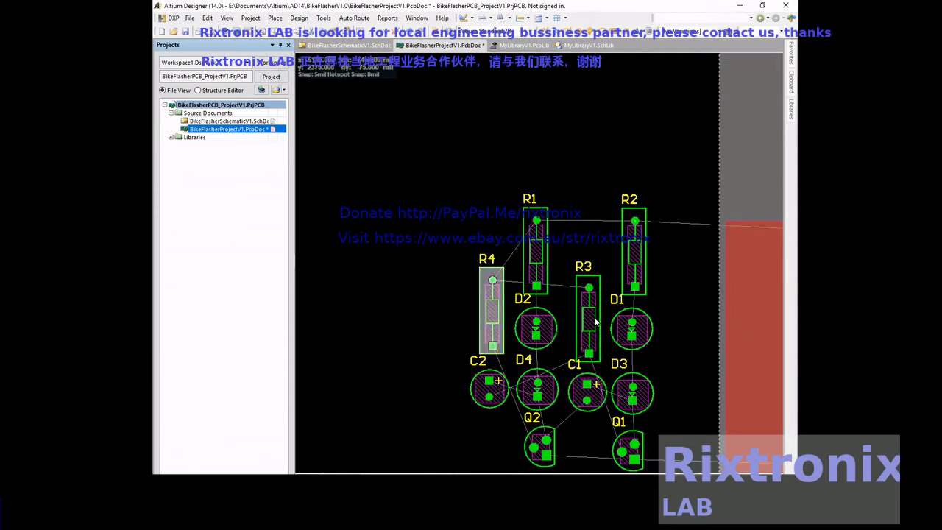
{"action": "left_click", "coordinate": [589, 321]}
{"action": "left_click_drag", "start_coordinate": [589, 321], "coordinate": [587, 315]}
- Move switch SW1 onto the board, to the right of R2 and D1
{"action": "right_click_drag", "start_coordinate": [741, 176], "coordinate": [176, 154]}
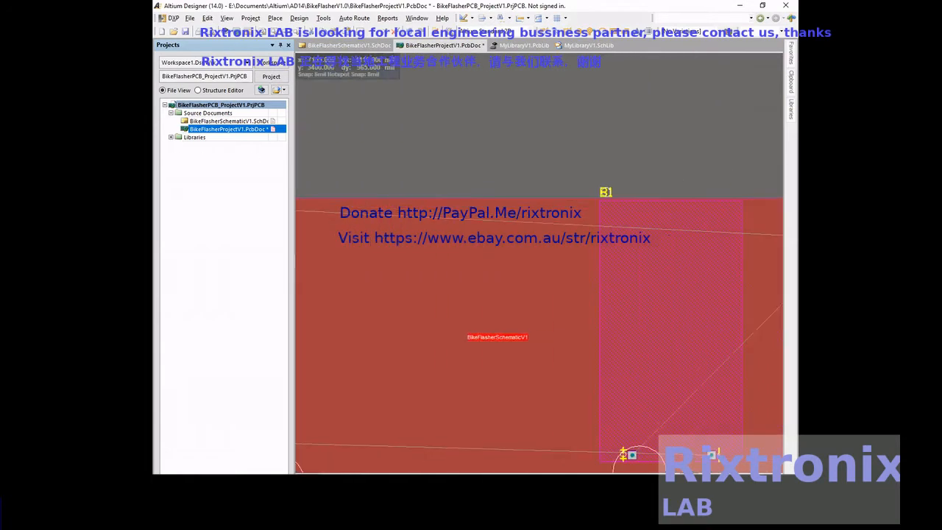
{"action": "right_click_drag", "start_coordinate": [637, 138], "coordinate": [218, 136]}
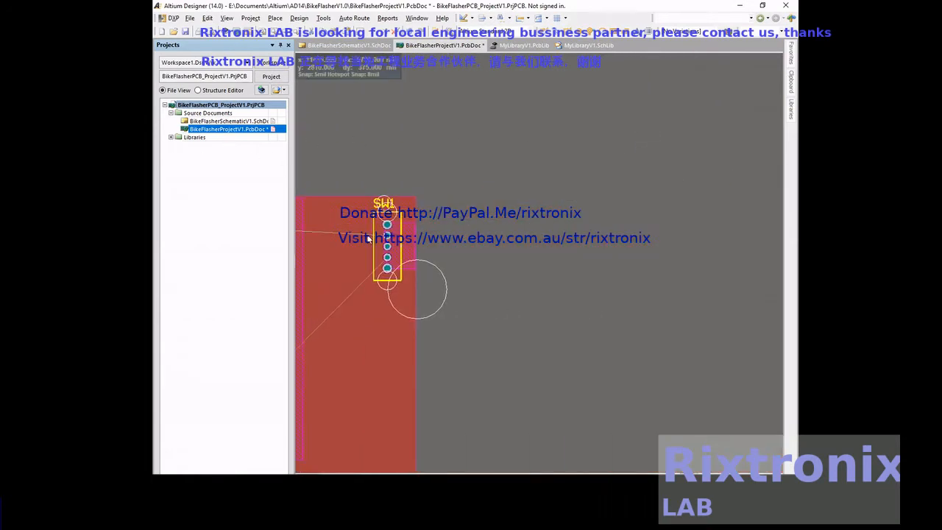
{"action": "left_click_drag", "start_coordinate": [392, 253], "coordinate": [612, 277]}
- Move battery B1 onto the board over the component group, just left of SW1
{"action": "right_click_drag", "start_coordinate": [696, 160], "coordinate": [191, 172]}
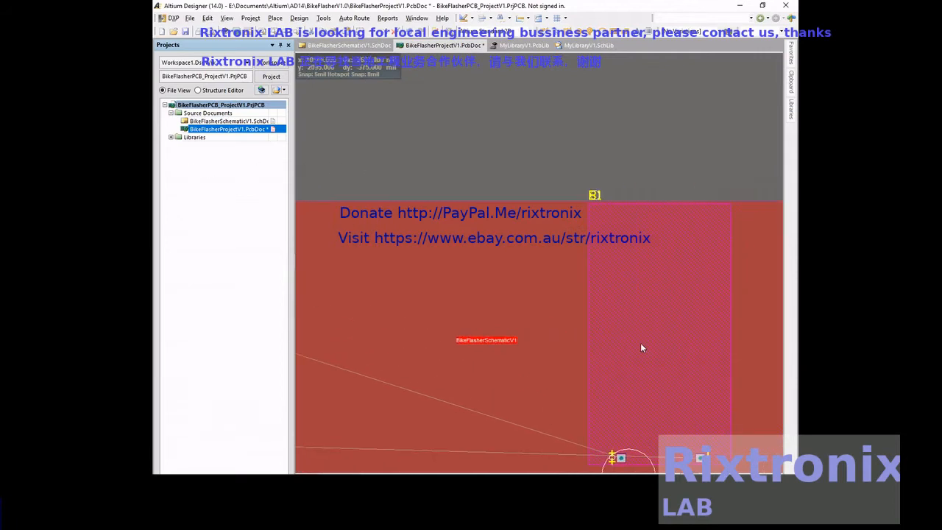
{"action": "mouse_move", "coordinate": [696, 350]}
{"action": "left_mouse_down"}
{"action": "mouse_move", "coordinate": [490, 433]}
{"action": "mouse_move", "coordinate": [381, 425]}
{"action": "mouse_move", "coordinate": [297, 434]}
{"action": "mouse_move", "coordinate": [556, 468]}
{"action": "mouse_move", "coordinate": [624, 456]}
{"action": "mouse_move", "coordinate": [623, 395]}
{"action": "mouse_move", "coordinate": [608, 396]}
{"action": "mouse_move", "coordinate": [608, 406]}
{"action": "left_mouse_up"}
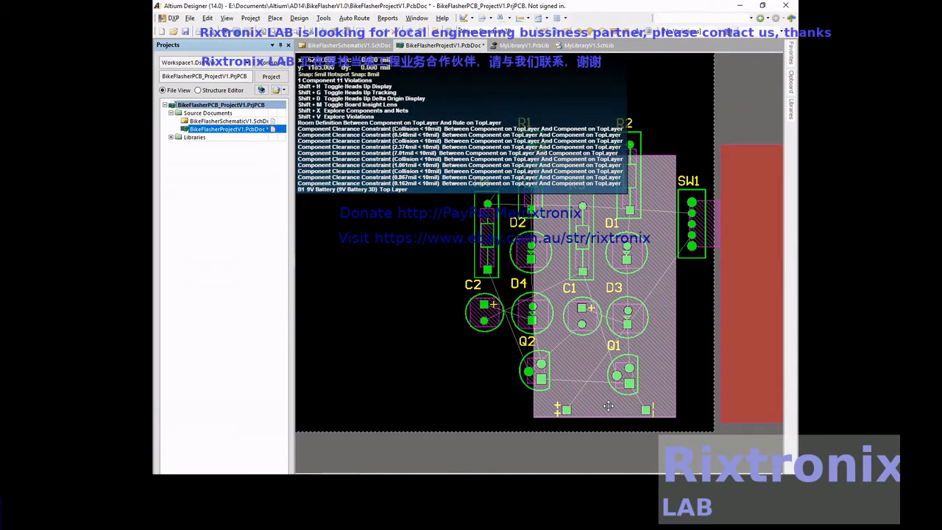
{"action": "double_click", "coordinate": [655, 379]}
{"action": "left_click", "coordinate": [594, 461]}
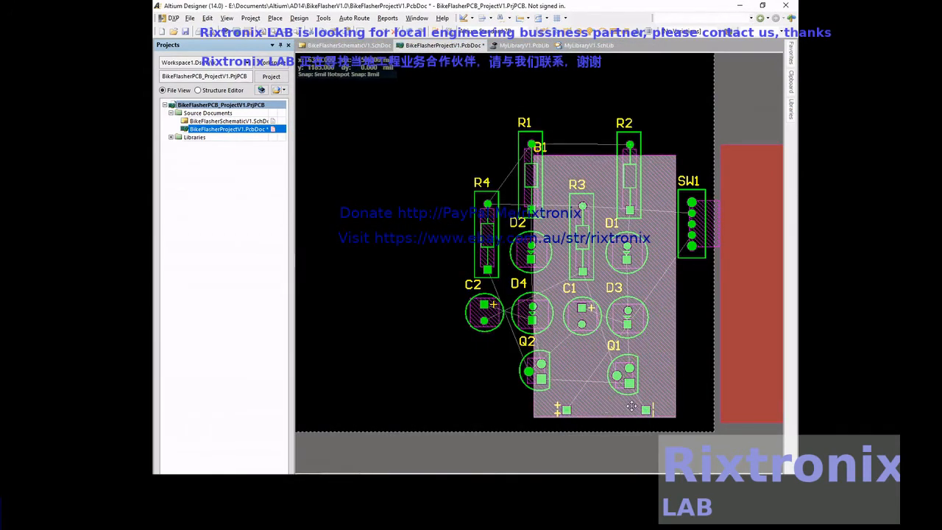
- Rotate battery B1 by 180 degrees and place it with its pads level with R1 and R2
{"action": "key", "text": "space"}
{"action": "left_click_drag", "start_coordinate": [663, 372], "coordinate": [599, 147]}
{"action": "key", "text": "space"}
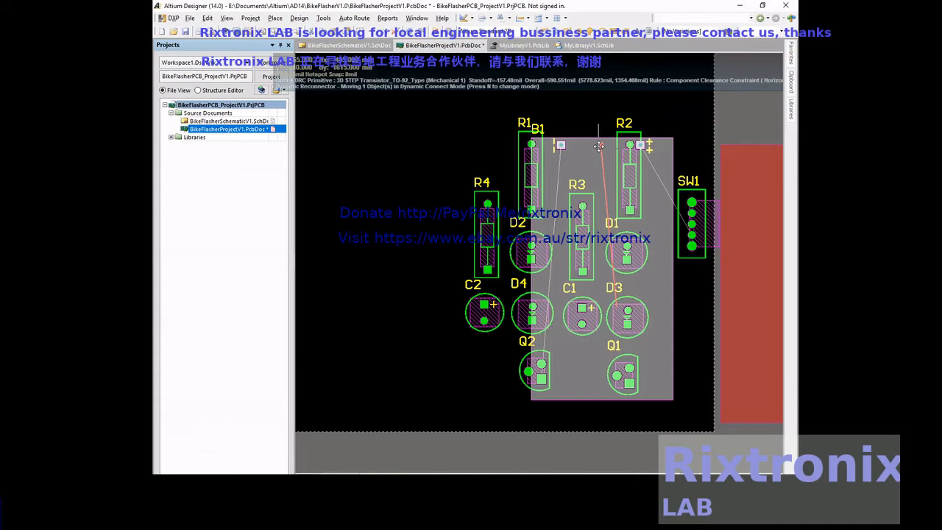
{"action": "left_click_drag", "start_coordinate": [599, 147], "coordinate": [605, 179]}
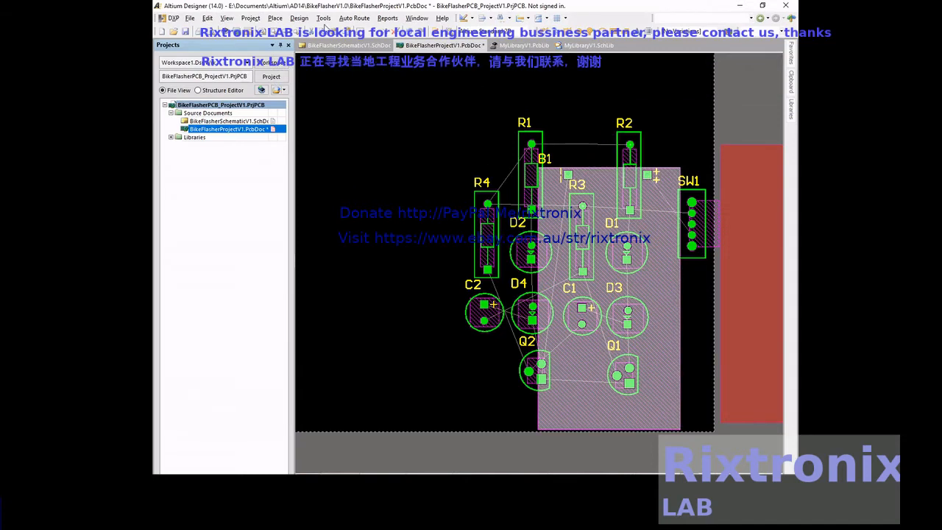
- Inspect the whole board with its placed components in 3D and return to the 2D layout
{"action": "left_click", "coordinate": [226, 18]}
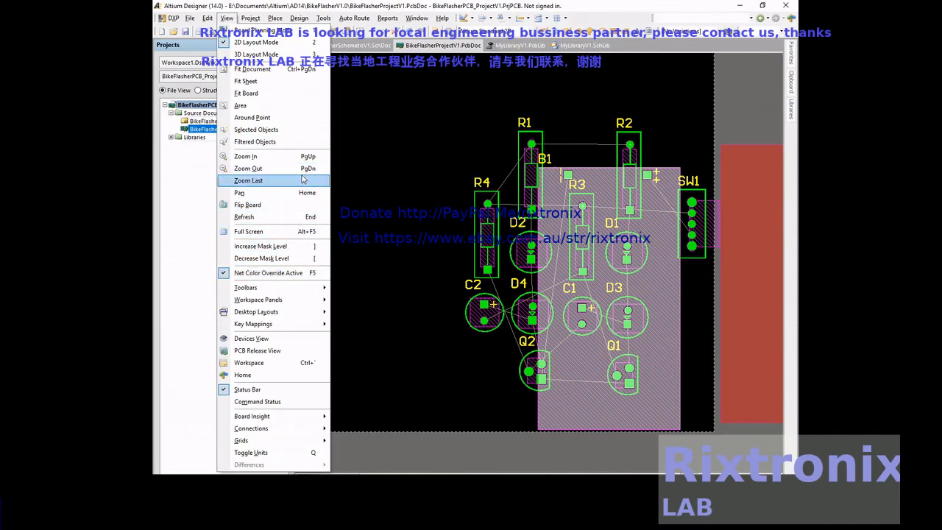
{"action": "left_click", "coordinate": [301, 55]}
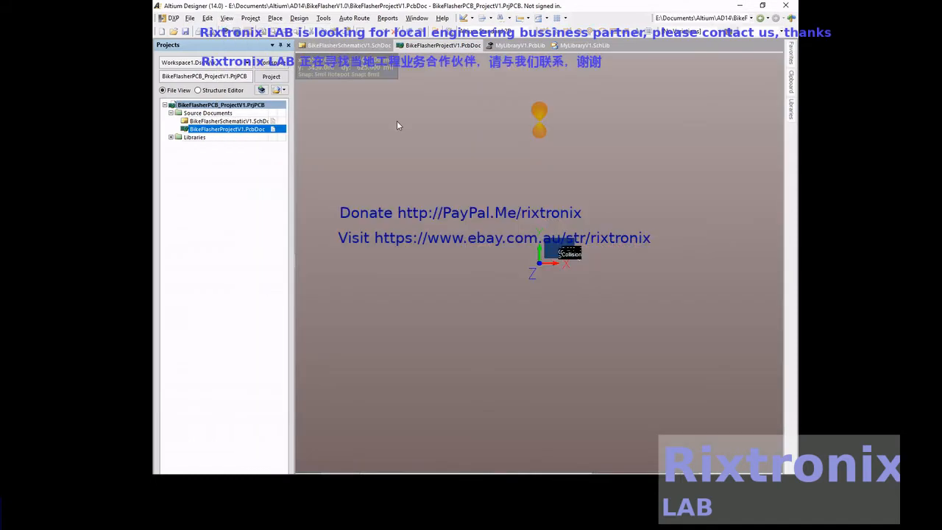
{"action": "left_click", "coordinate": [229, 21]}
{"action": "left_click", "coordinate": [259, 94]}
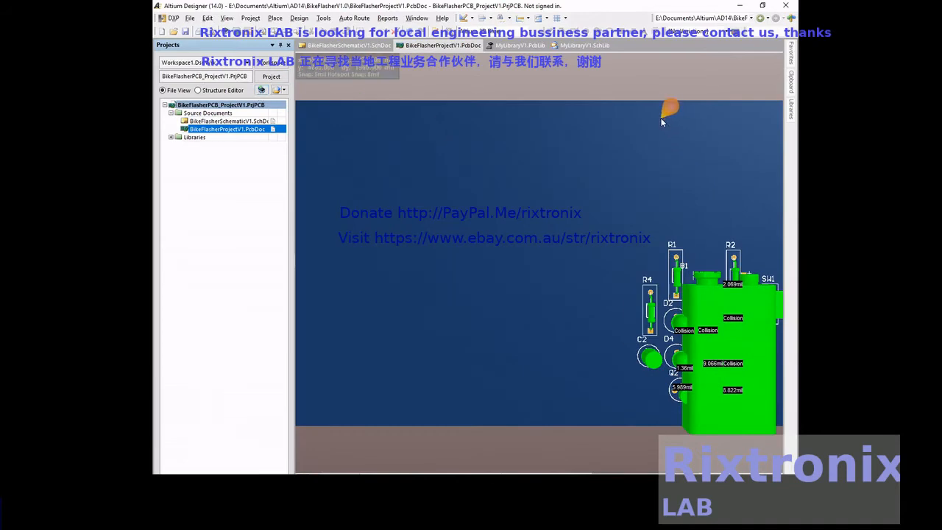
{"action": "right_click", "coordinate": [662, 96]}
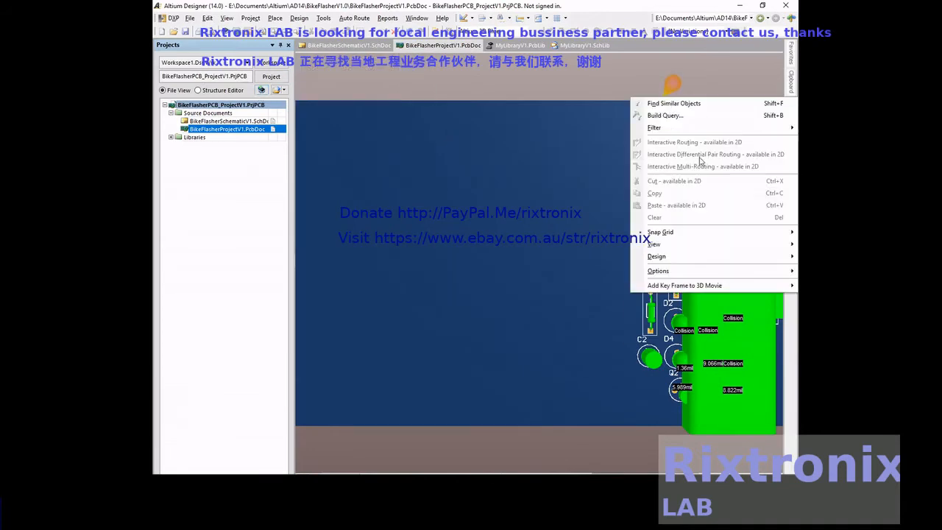
{"action": "mouse_move", "coordinate": [700, 130]}
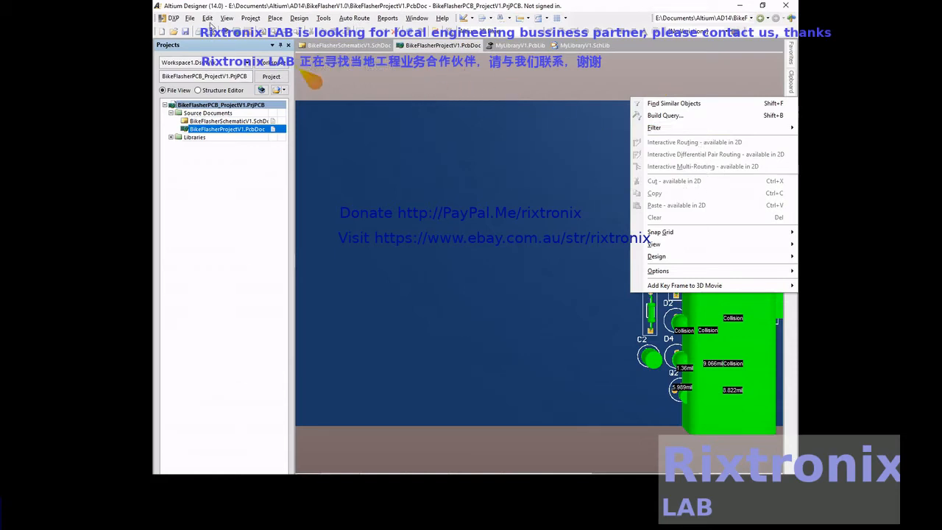
{"action": "left_click", "coordinate": [226, 18]}
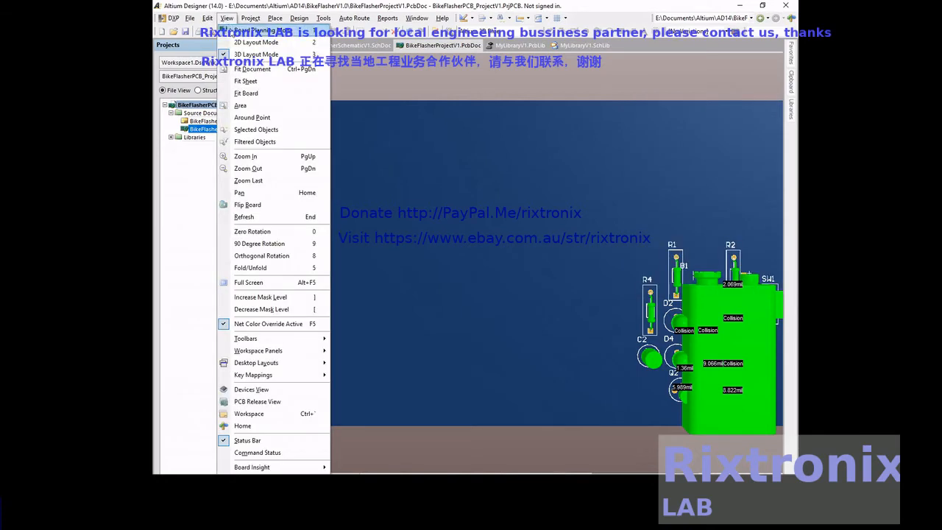
{"action": "left_click", "coordinate": [234, 42]}
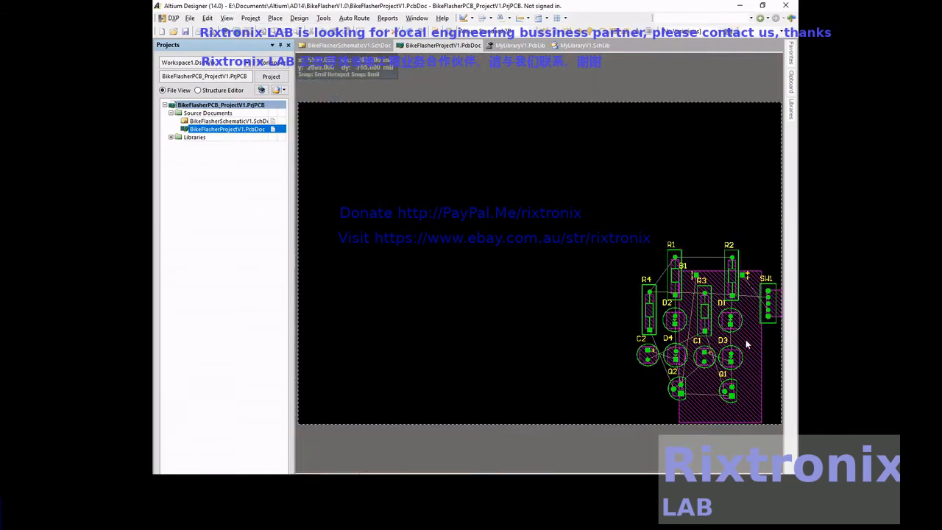
- Browse the footprints in MyLibraryV1.PcbLib to bring up the 9V battery footprint
{"action": "mouse_move", "coordinate": [747, 343]}
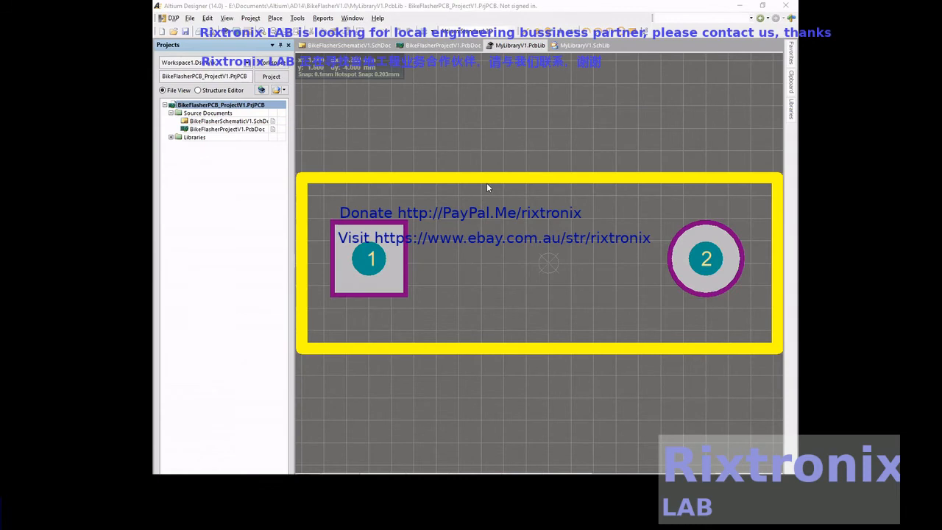
{"action": "left_click", "coordinate": [504, 153]}
{"action": "key", "text": "Down"}
{"action": "key", "text": "Down"}
{"action": "key", "text": "Down"}
{"action": "key", "text": "Down"}
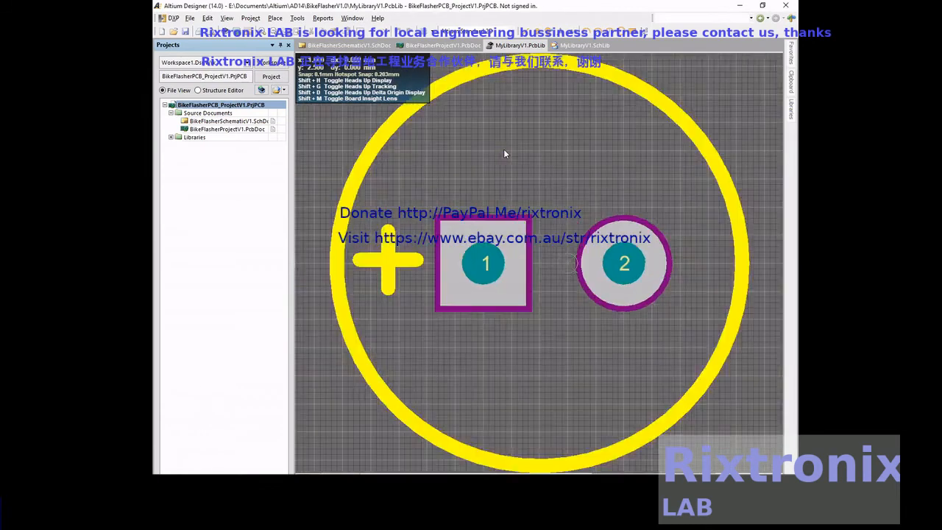
{"action": "key", "text": "t"}
{"action": "key", "text": "n"}
{"action": "key", "text": "t"}
{"action": "key", "text": "p"}
{"action": "left_click", "coordinate": [503, 150]}
{"action": "key", "text": "Delete"}
- Edit the standoff height of the 9V-battery 3D body and save the footprint library
{"action": "double_click", "coordinate": [503, 149]}
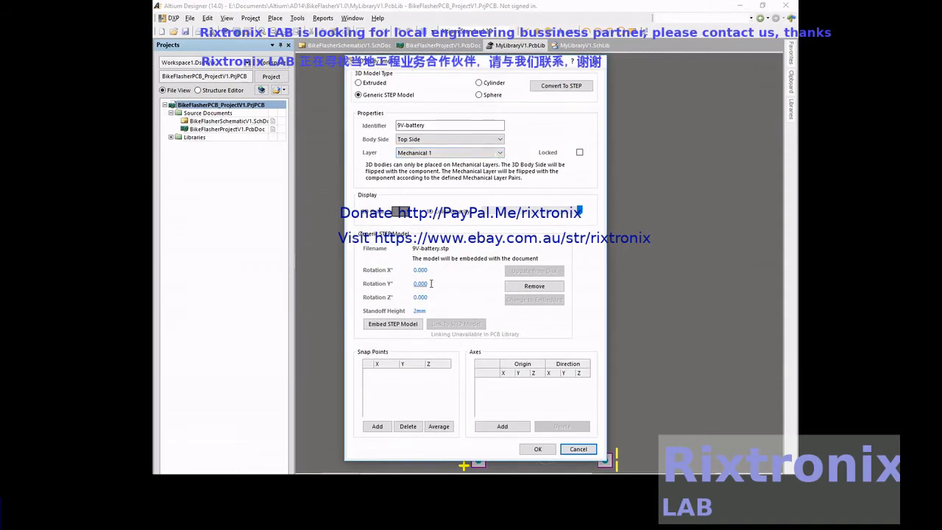
{"action": "left_click", "coordinate": [417, 310]}
{"action": "left_click", "coordinate": [531, 448]}
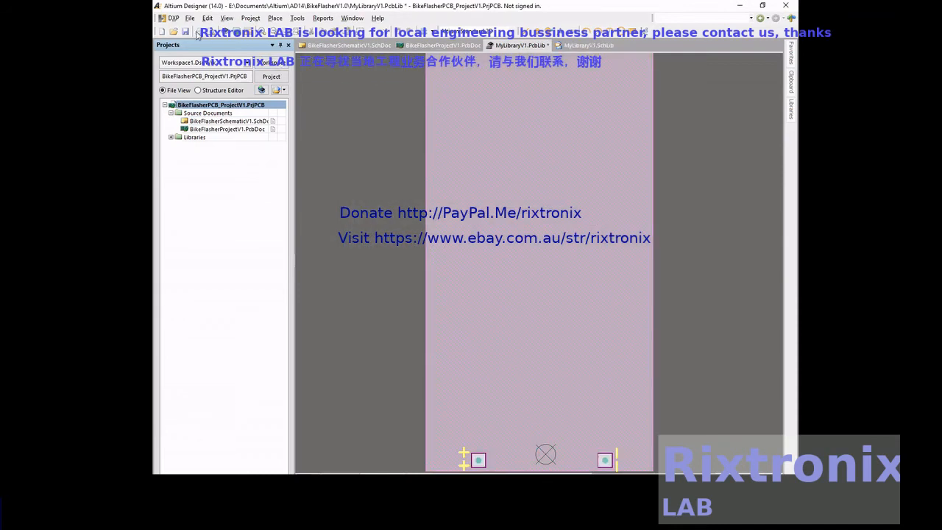
{"action": "left_click", "coordinate": [185, 32]}
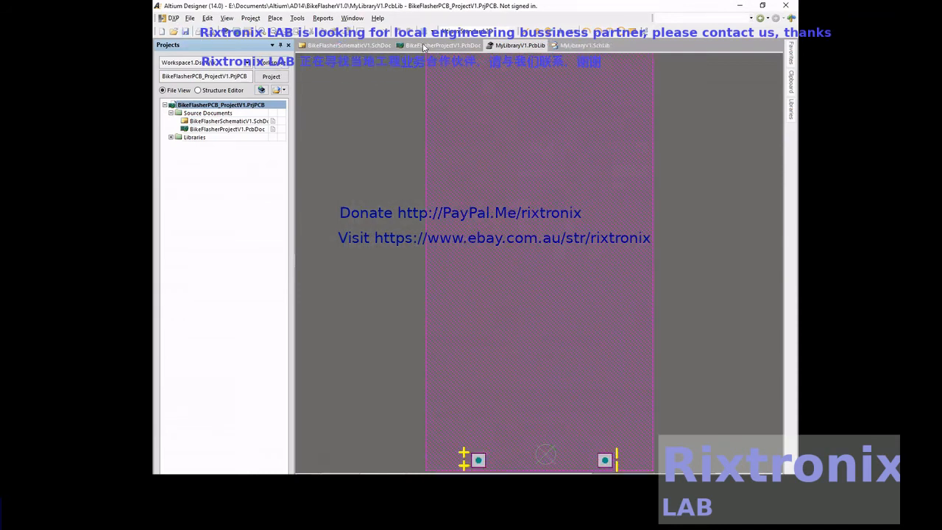
- Return to the BikeFlasherProjectV1 PCB document and import the design changes from the project
{"action": "left_click", "coordinate": [439, 44]}
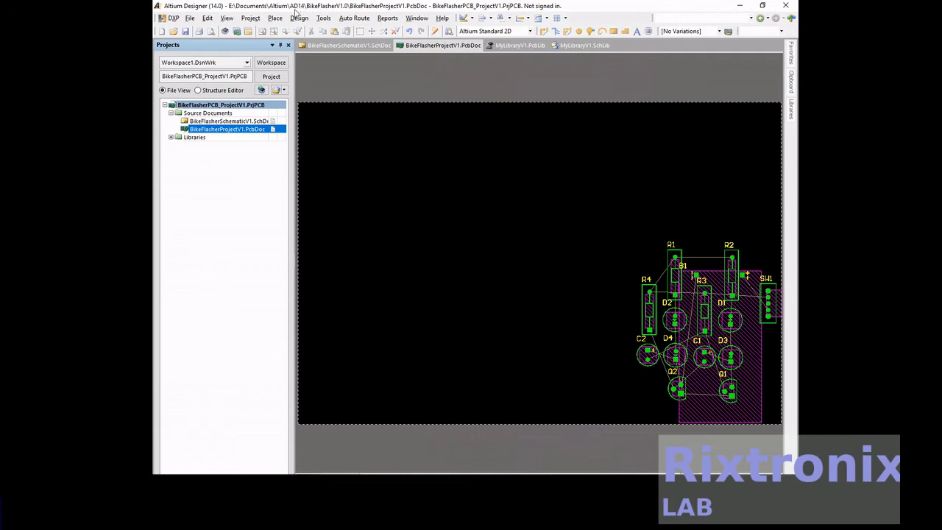
{"action": "left_click", "coordinate": [298, 17]}
{"action": "left_click", "coordinate": [309, 42]}
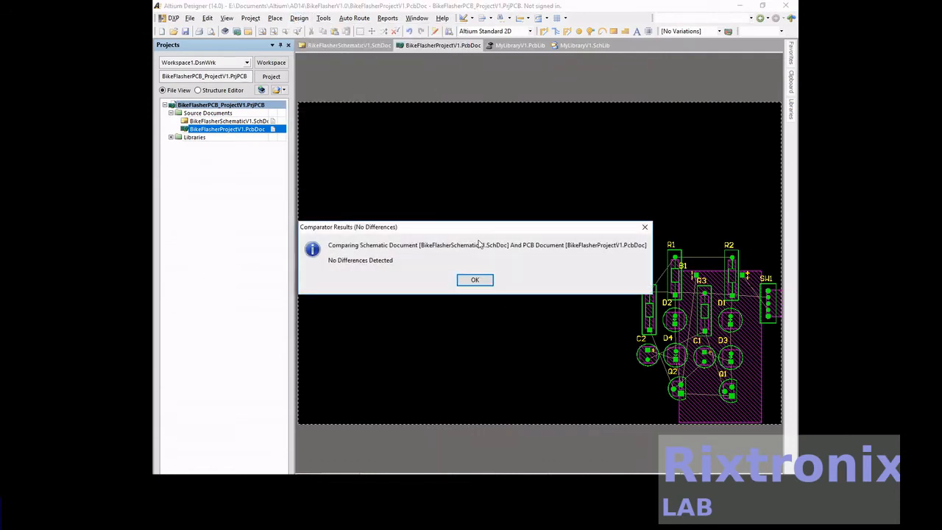
- Dismiss the comparison results and delete the 9V battery B1 from the board
{"action": "left_click", "coordinate": [475, 280]}
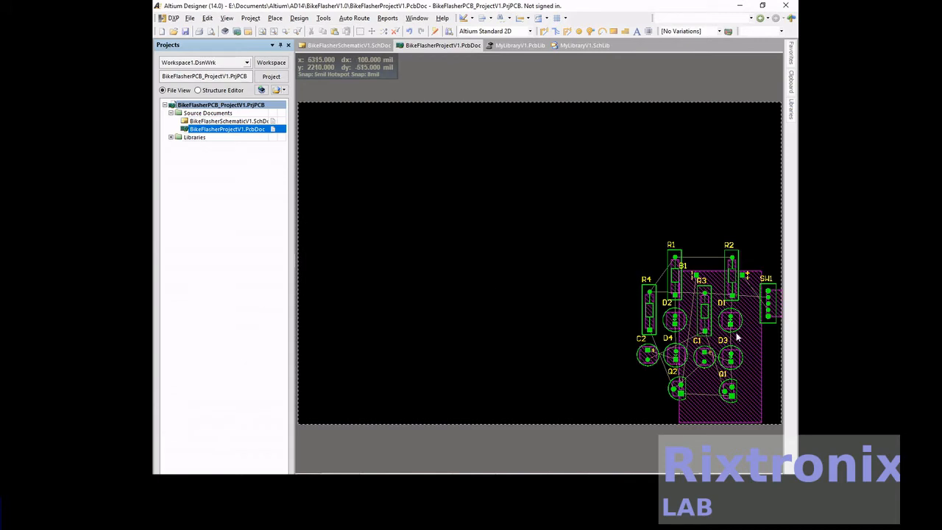
{"action": "left_click", "coordinate": [754, 349]}
{"action": "key", "text": "Delete"}
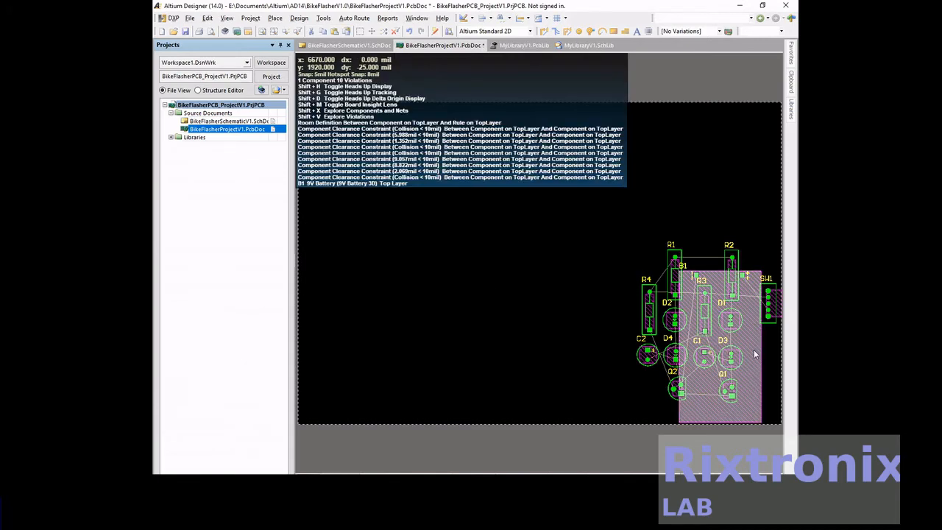
- Import the changes from the BikeFlasherPCB_Project project and execute the change order that adds B1 and its net connections to the PCB
{"action": "left_click", "coordinate": [310, 17]}
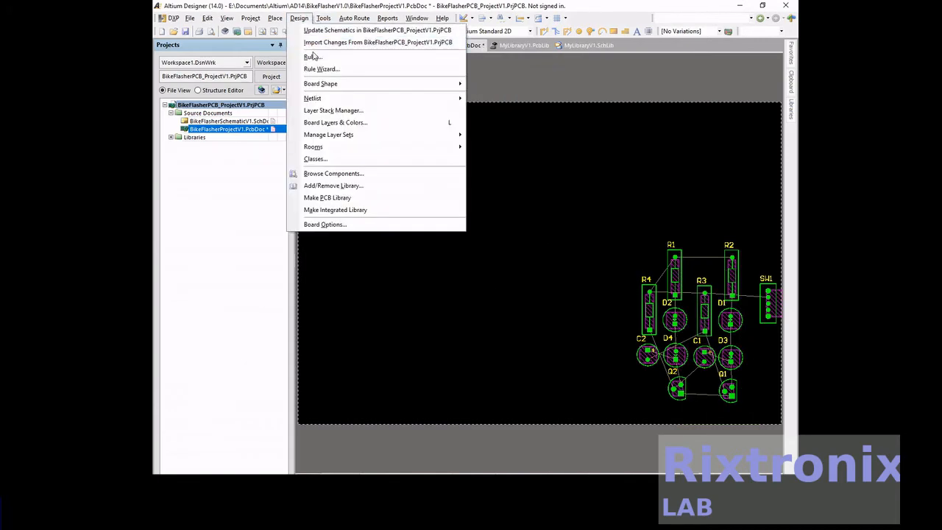
{"action": "left_click", "coordinate": [323, 42]}
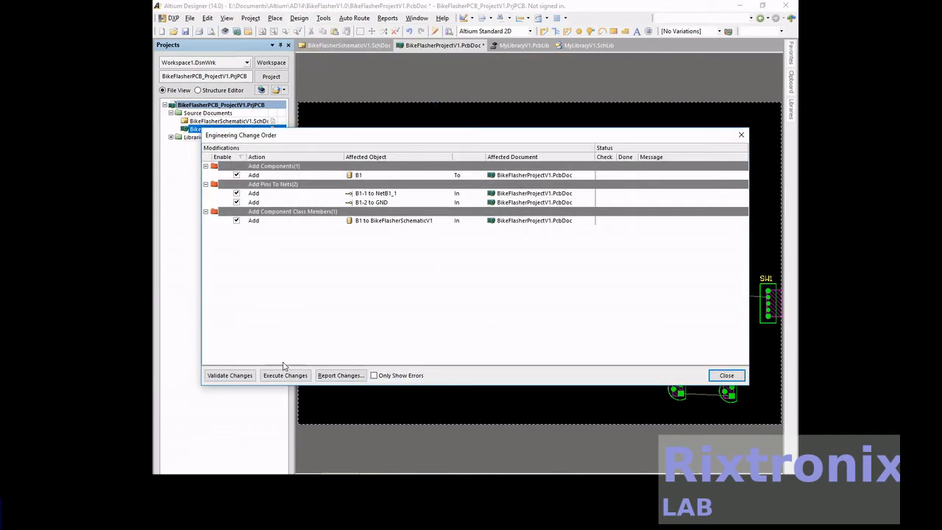
{"action": "left_click", "coordinate": [284, 375]}
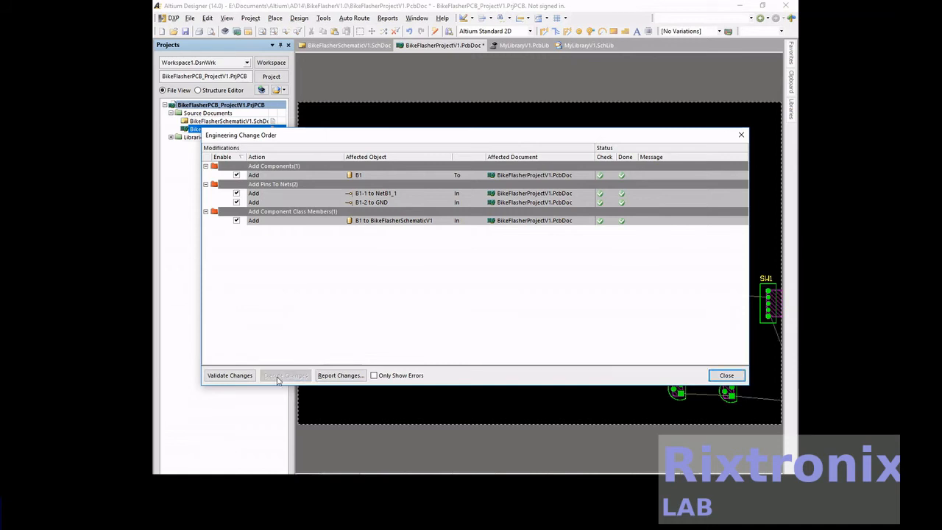
{"action": "left_click", "coordinate": [725, 375]}
- Move battery B1 onto the board over the component group beside SW1, and save the PCB document
{"action": "right_click_drag", "start_coordinate": [734, 193], "coordinate": [557, 174]}
{"action": "left_click_drag", "start_coordinate": [653, 329], "coordinate": [536, 242]}
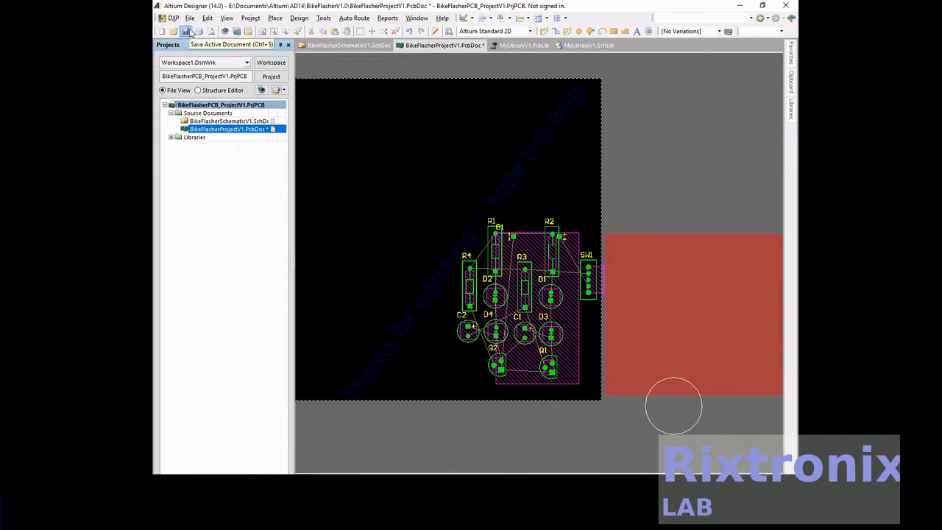
{"action": "left_click", "coordinate": [187, 32]}
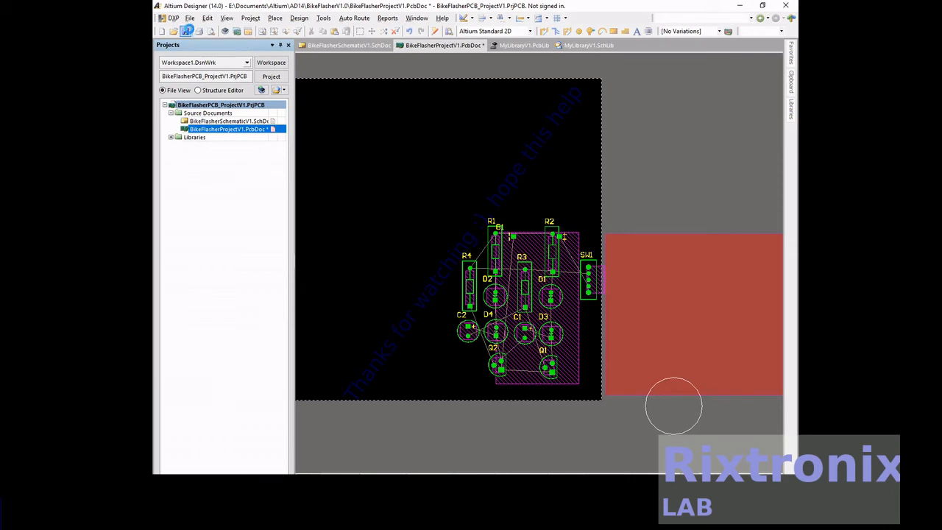
- Inspect the battery's height above the components in the 3D layout using the orthogonal rotation
{"action": "left_click", "coordinate": [228, 20]}
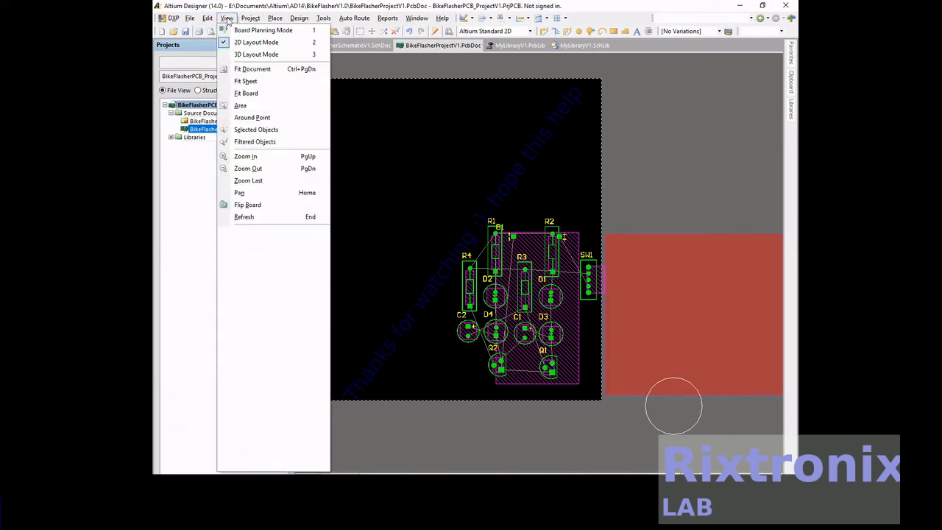
{"action": "left_click", "coordinate": [239, 54]}
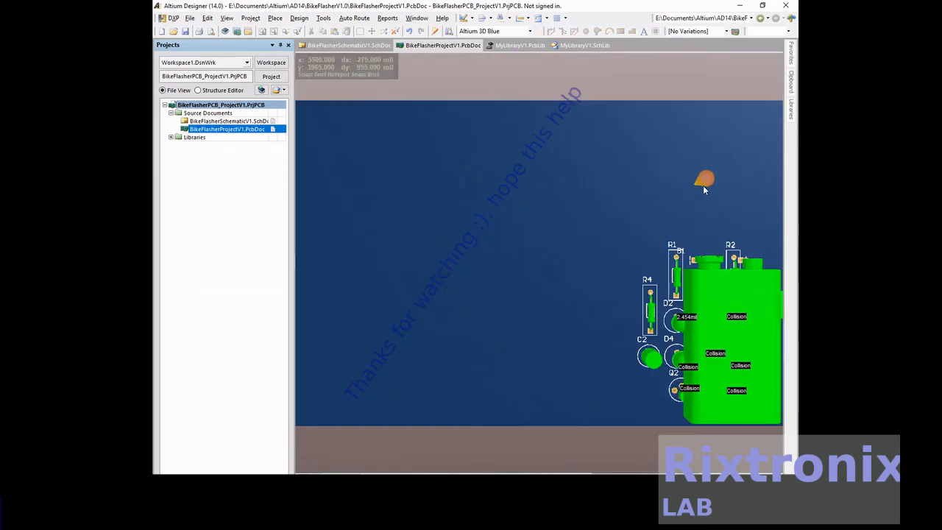
{"action": "left_click", "coordinate": [227, 17]}
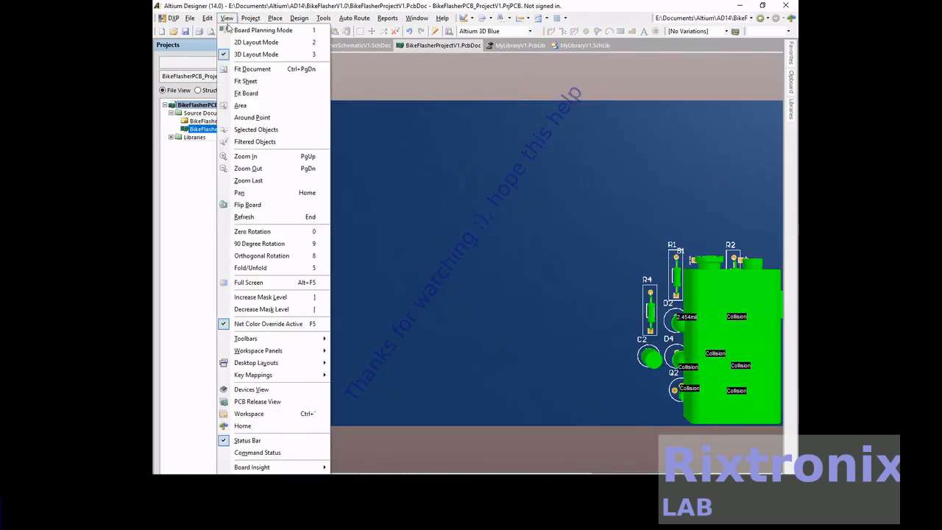
{"action": "left_click", "coordinate": [301, 255]}
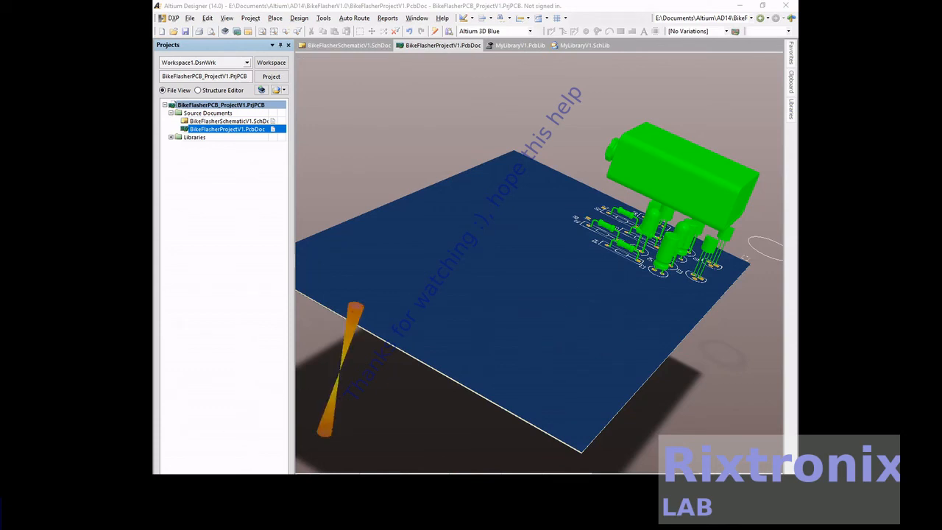
- Check the 3D board at zero rotation and at orthogonal rotation, and save the PCB document
{"action": "key", "text": "0"}
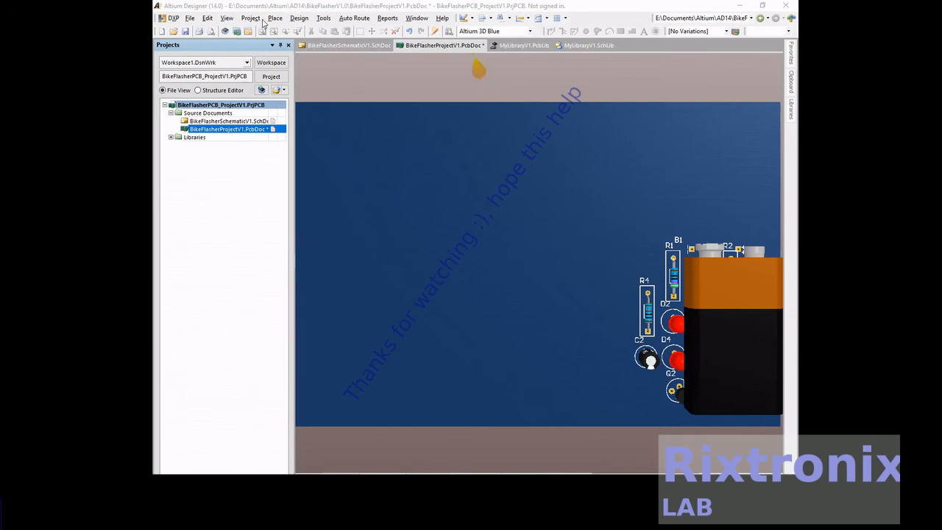
{"action": "left_click", "coordinate": [226, 19]}
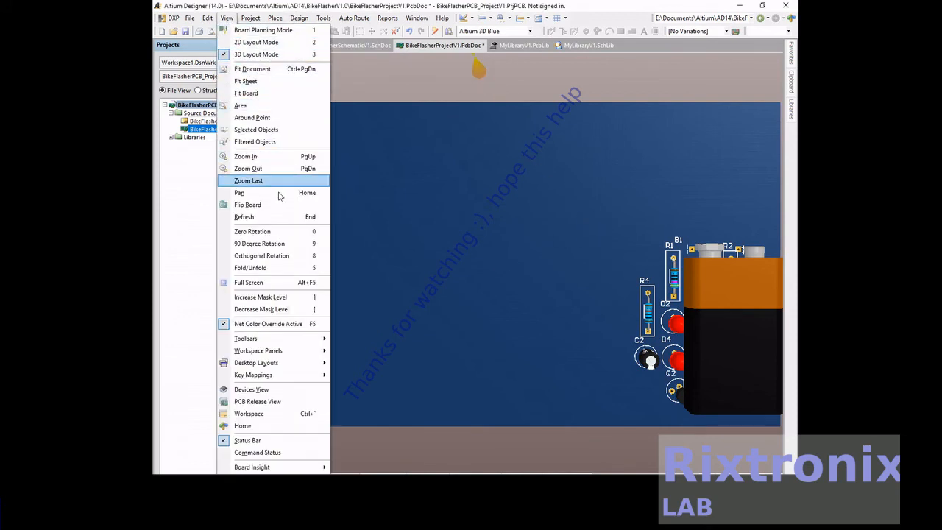
{"action": "left_click", "coordinate": [288, 256]}
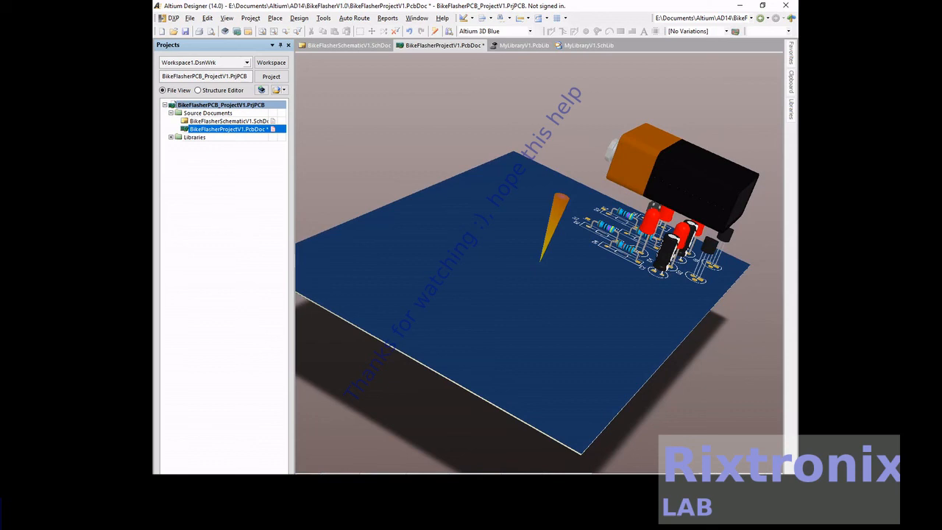
{"action": "key", "text": "ctrl+s"}
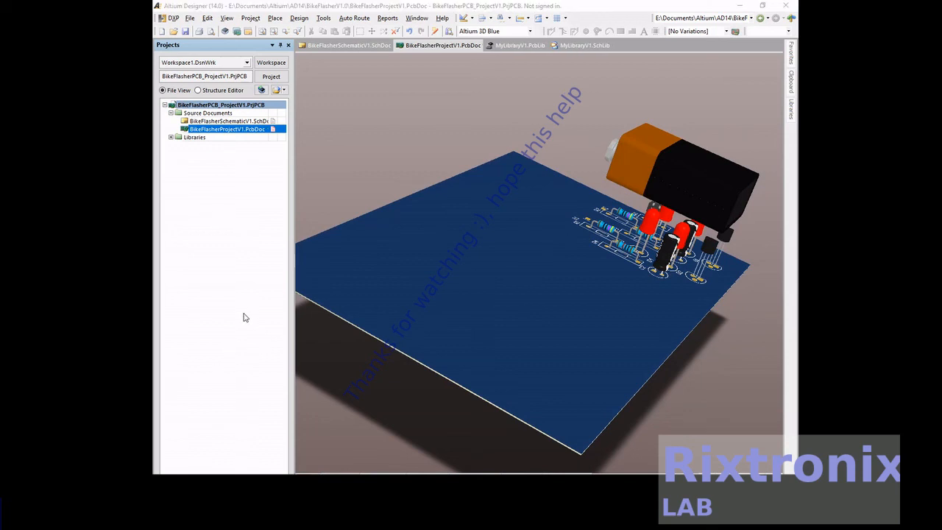
- Return to the 2D layout and view the component group together with the area beyond the board edge
{"action": "left_click", "coordinate": [226, 19]}
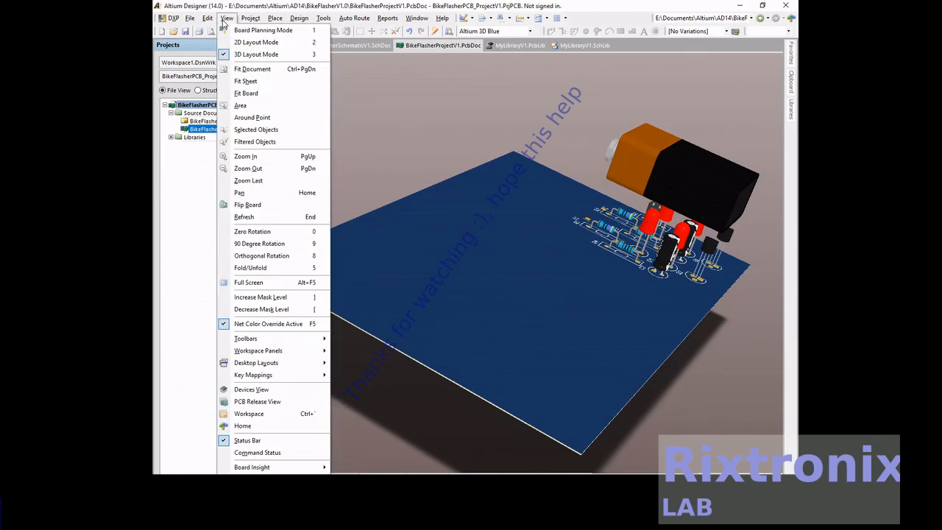
{"action": "left_click", "coordinate": [250, 42]}
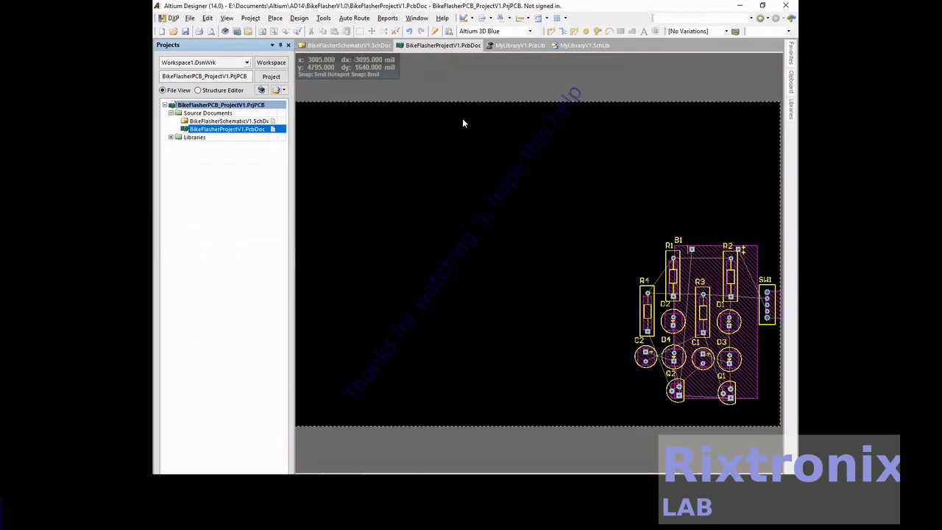
{"action": "right_click_drag", "start_coordinate": [702, 172], "coordinate": [458, 138]}
- Show the board in the 3D layout with a 90-degree rotation
{"action": "left_click", "coordinate": [227, 18]}
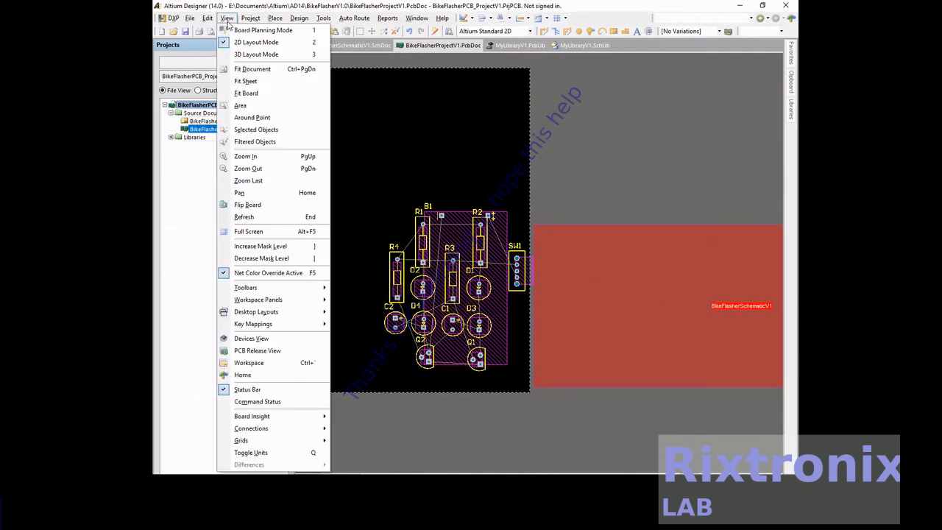
{"action": "left_click", "coordinate": [250, 55]}
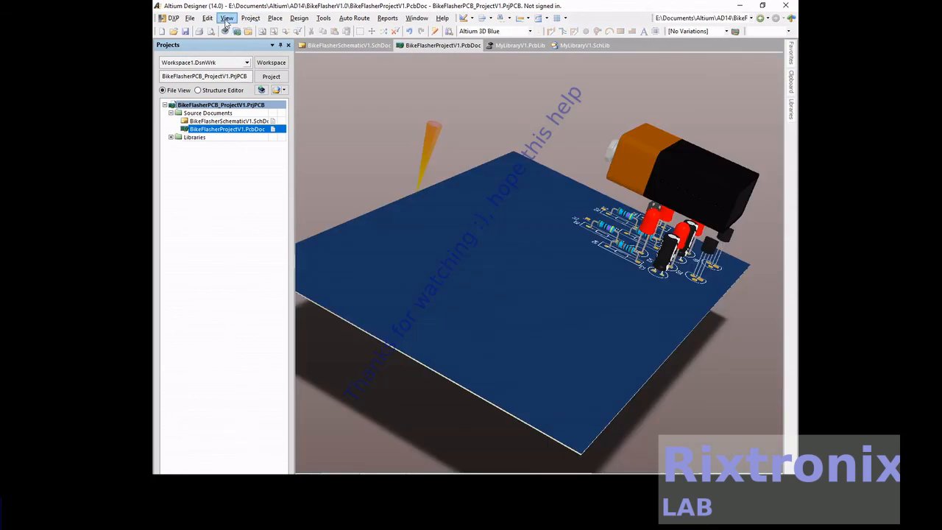
{"action": "left_click", "coordinate": [227, 18]}
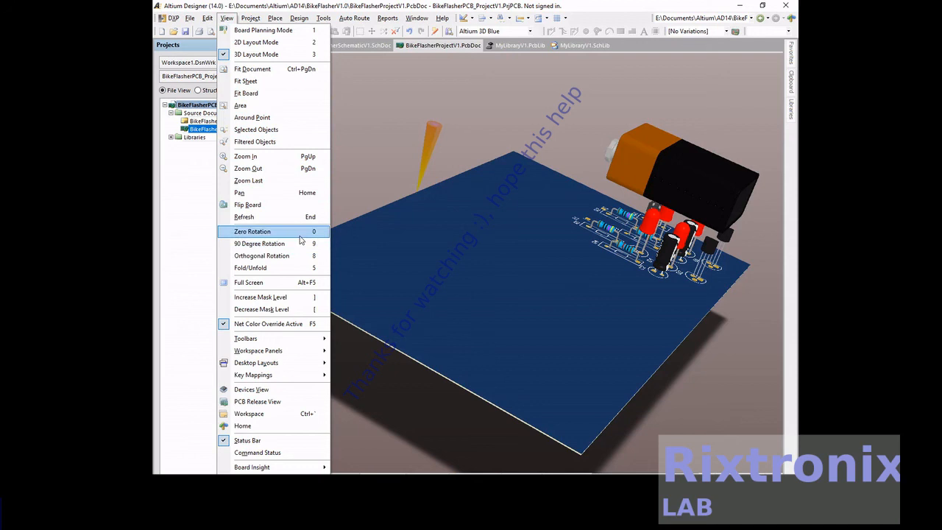
{"action": "left_click", "coordinate": [299, 243]}
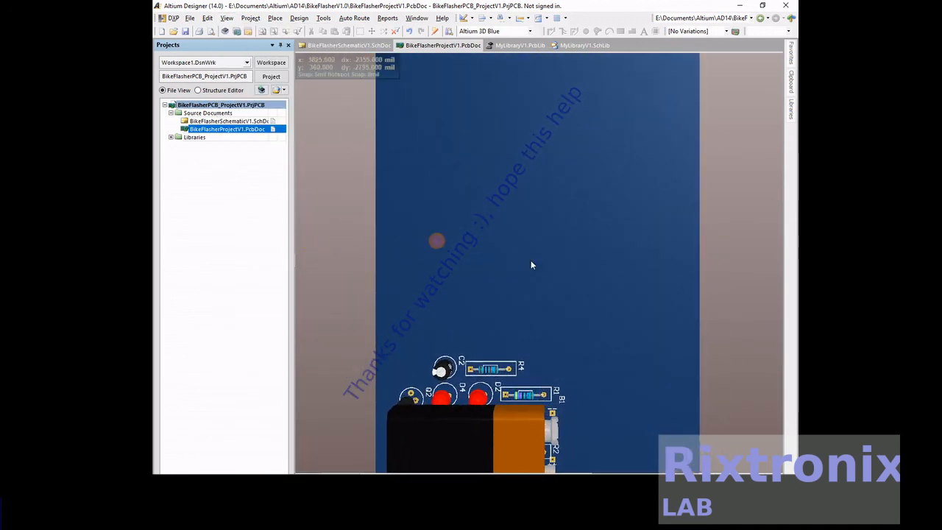